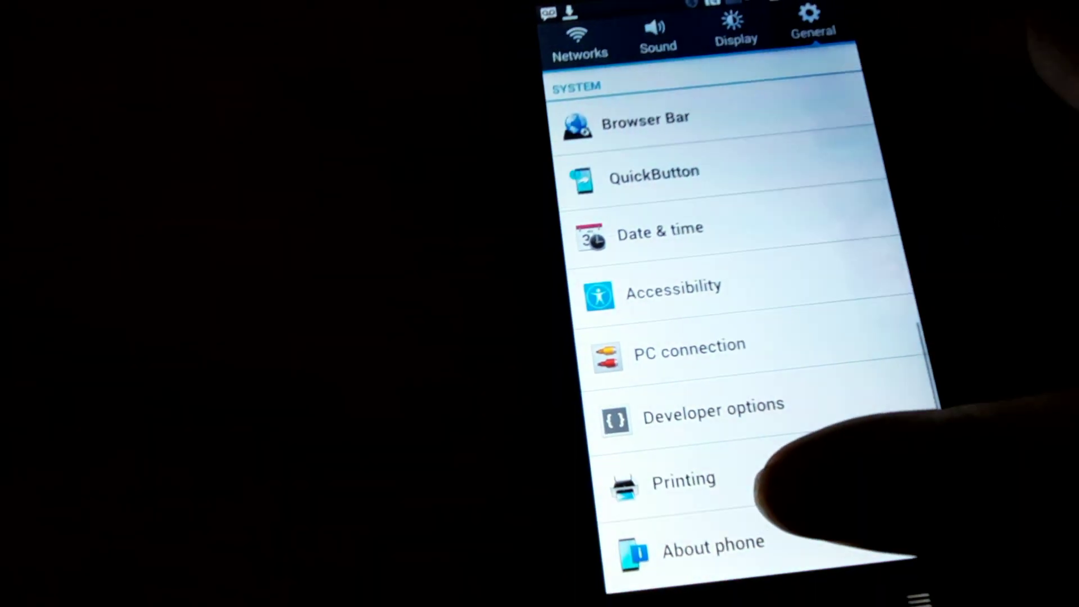
click(717, 550)
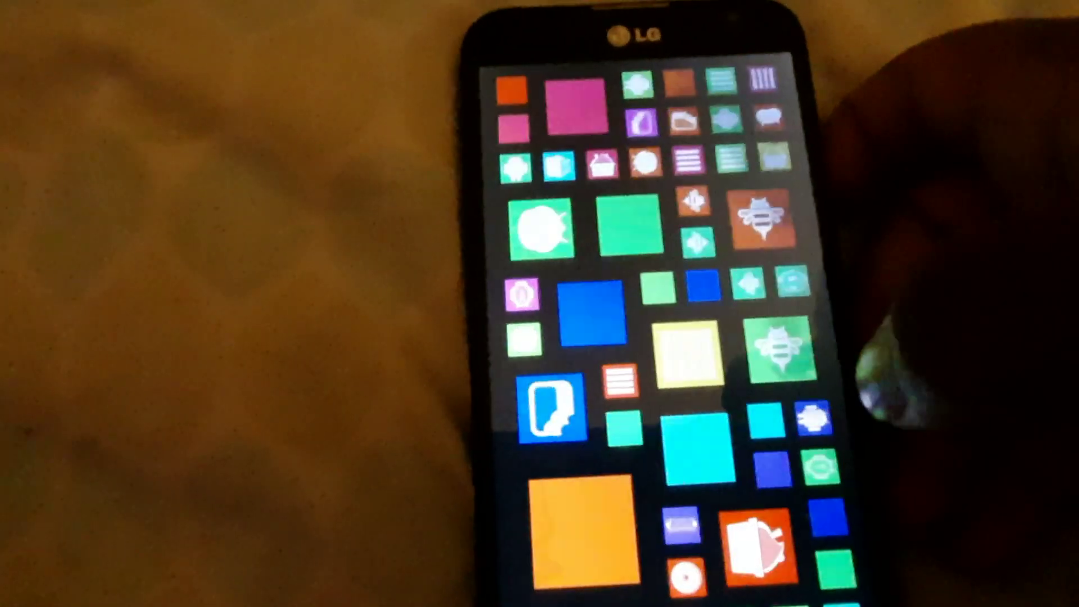
click(651, 337)
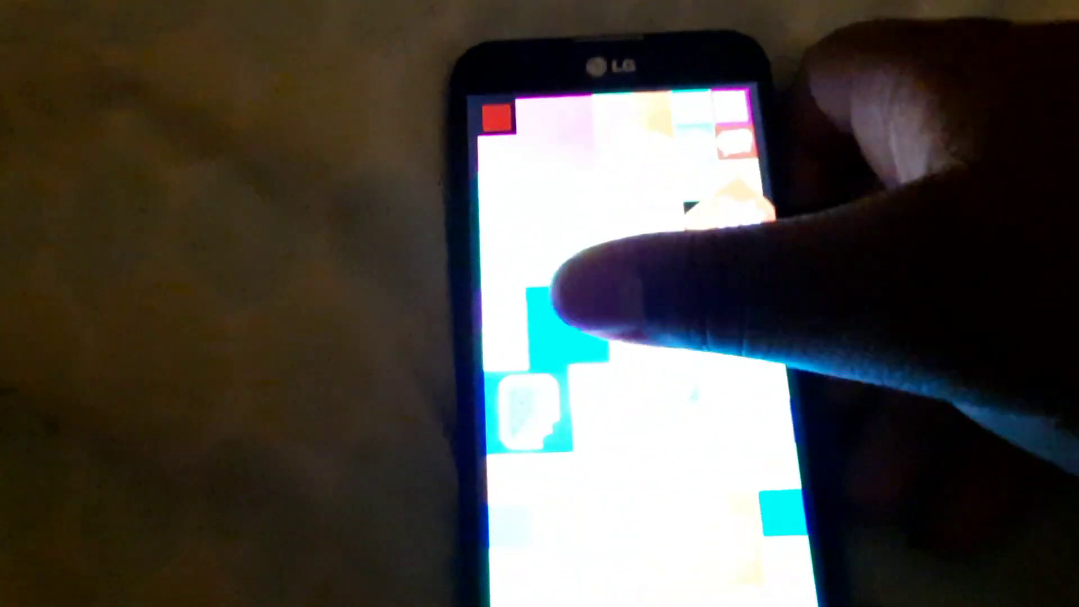